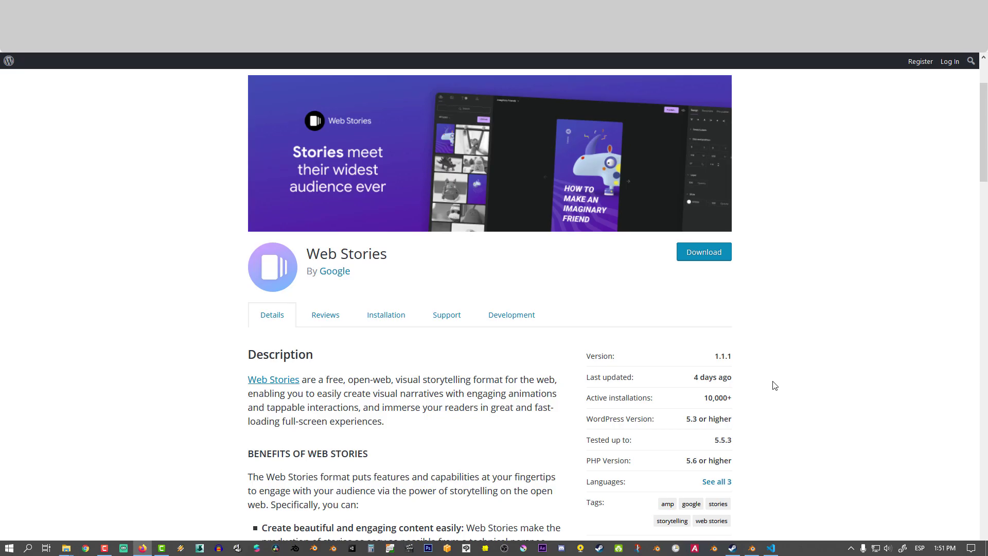
# Step: Install Google's Web Stories plugin from Plugins > Add New and activate it
pyautogui.scroll(-1, 775, 386)
pyautogui.scroll(-1, 775, 386)
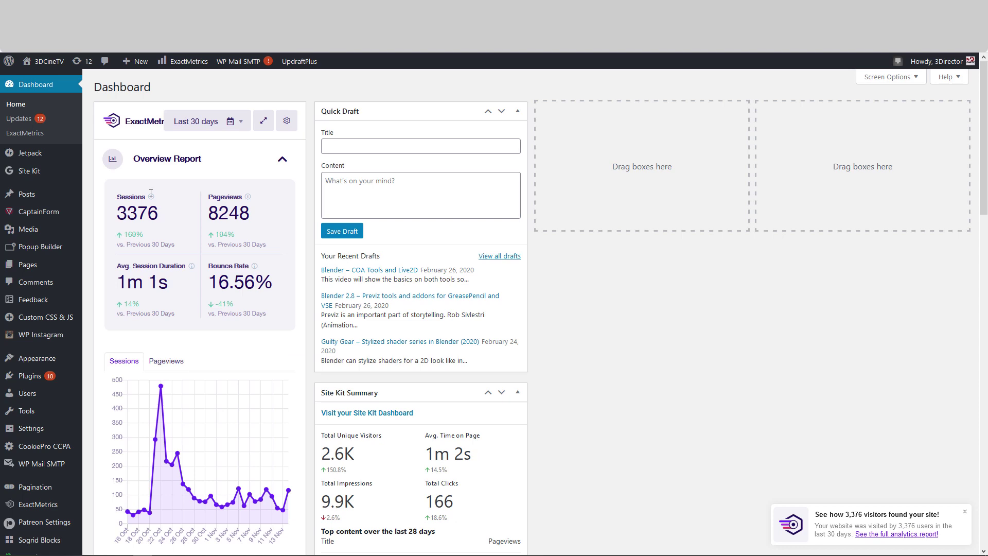
pyautogui.click(30, 375)
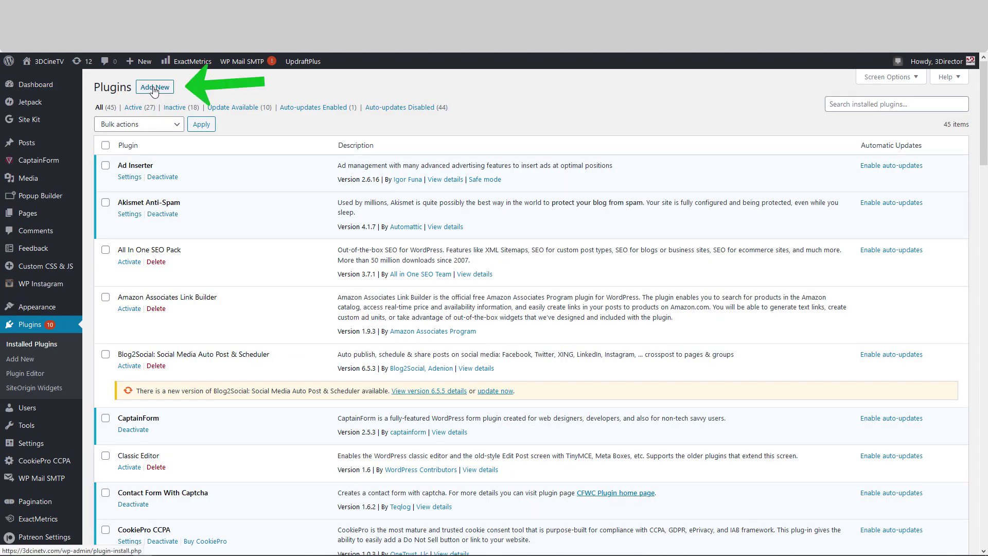
pyautogui.click(145, 89)
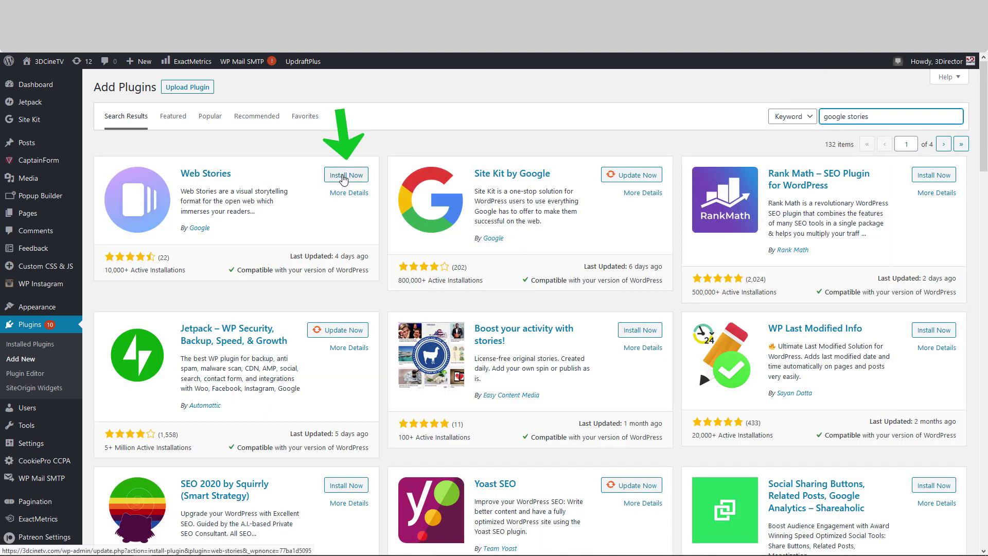
pyautogui.click(344, 177)
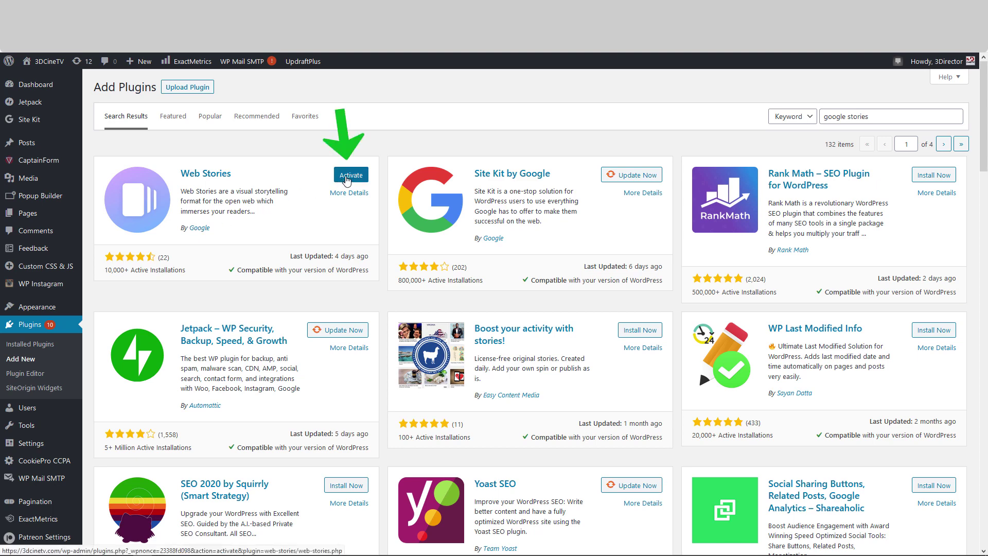
pyautogui.click(346, 176)
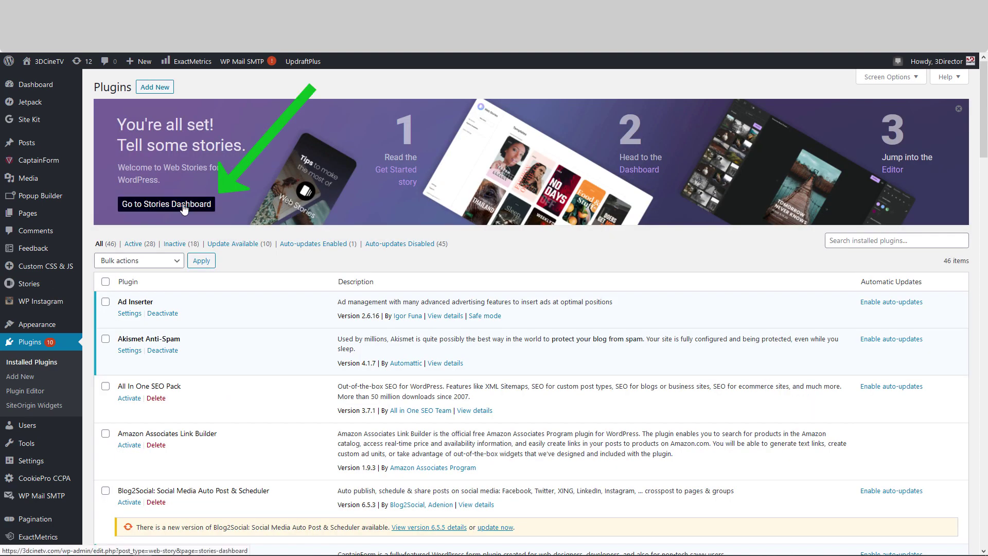
# Step: Go to the Web Stories dashboard and review the Google Analytics accounts and properties list
pyautogui.click(184, 206)
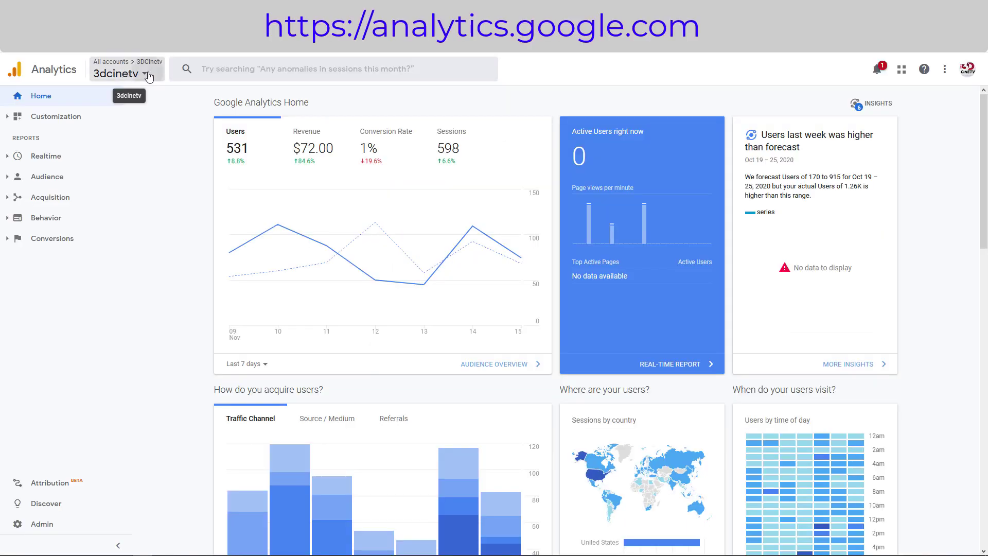
pyautogui.click(148, 75)
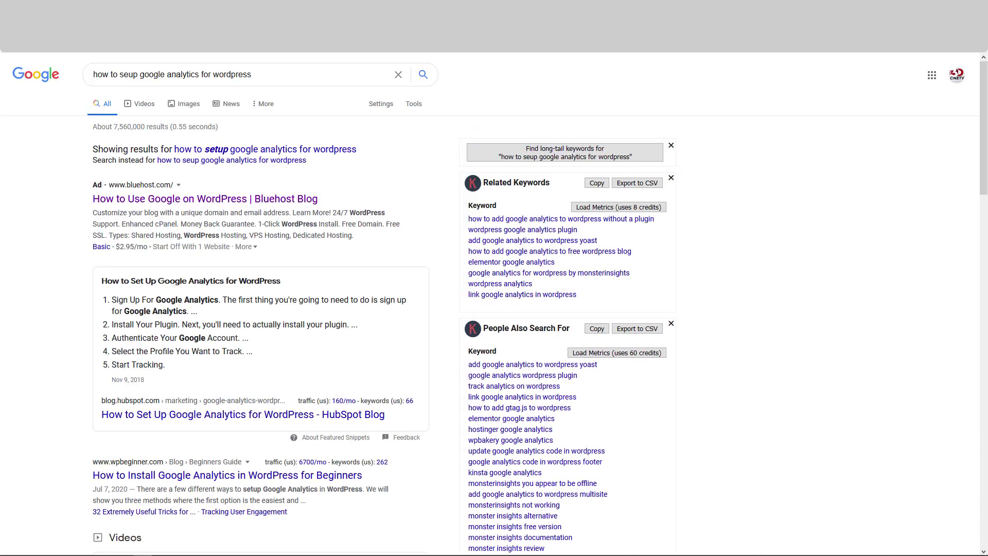
pyautogui.scroll(-1, 306, 191)
pyautogui.scroll(-10, 307, 192)
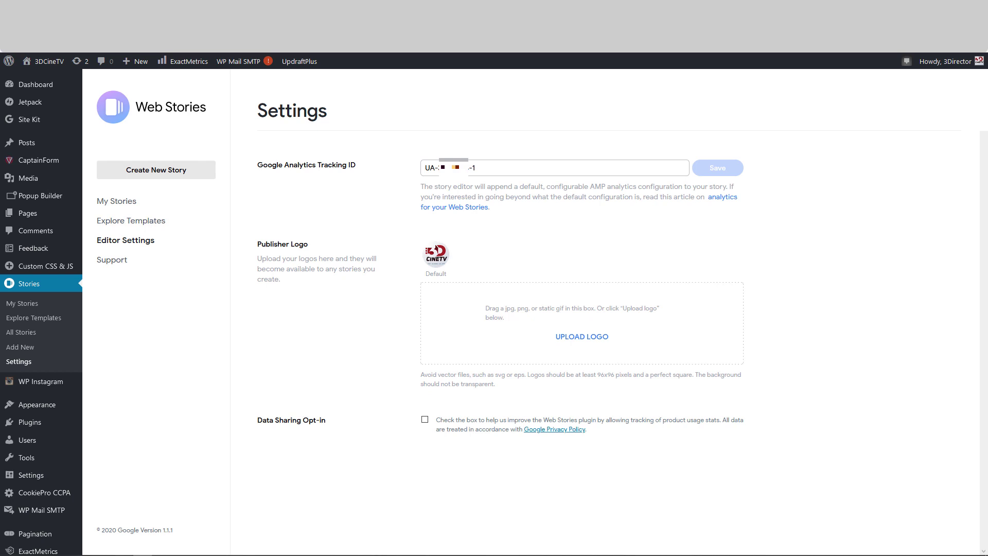
# Step: Select the entered Google Analytics tracking ID in the Web Stories settings
pyautogui.moveTo(488, 171); pyautogui.dragTo(422, 168)
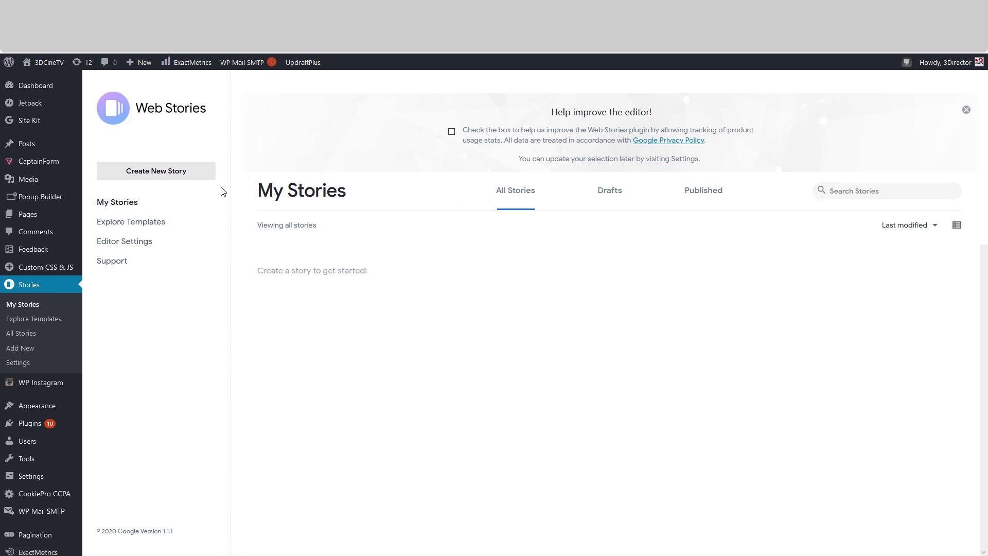
# Step: Start a new story and place the Ice Statue image at the page top, full width
pyautogui.click(170, 175)
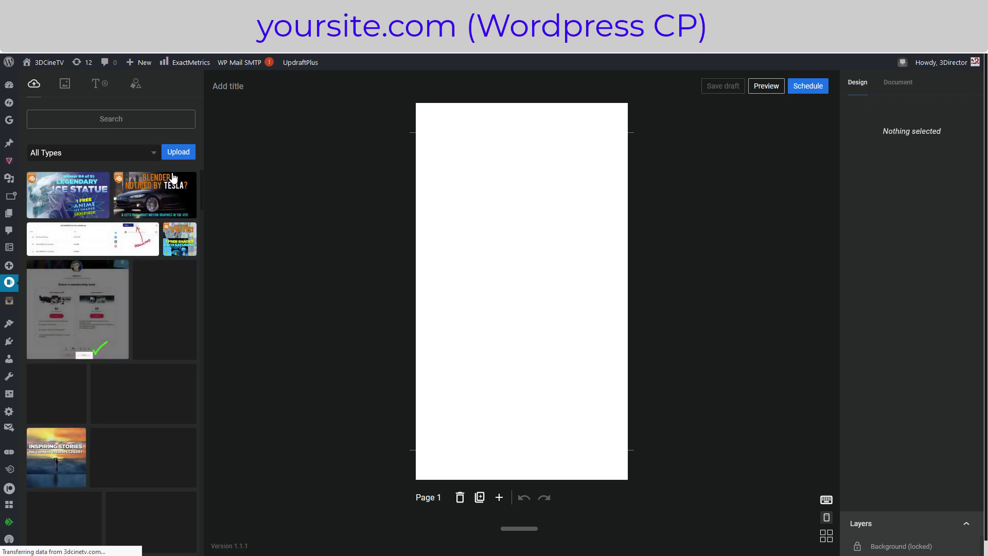
pyautogui.click(70, 195)
pyautogui.moveTo(525, 177); pyautogui.dragTo(508, 185)
pyautogui.moveTo(611, 238); pyautogui.dragTo(628, 252)
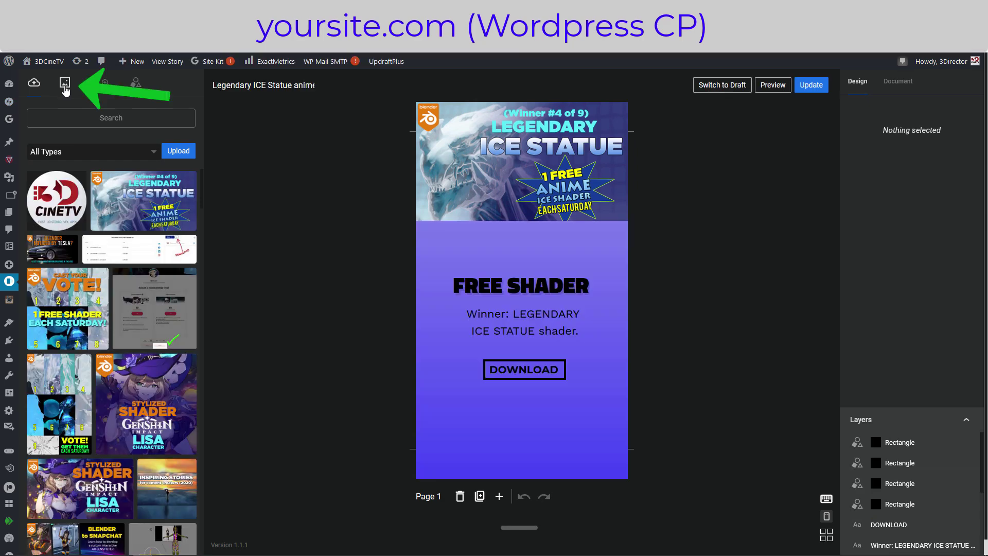
# Step: Browse the free stock Images, Video and GIFs media tabs
pyautogui.click(65, 83)
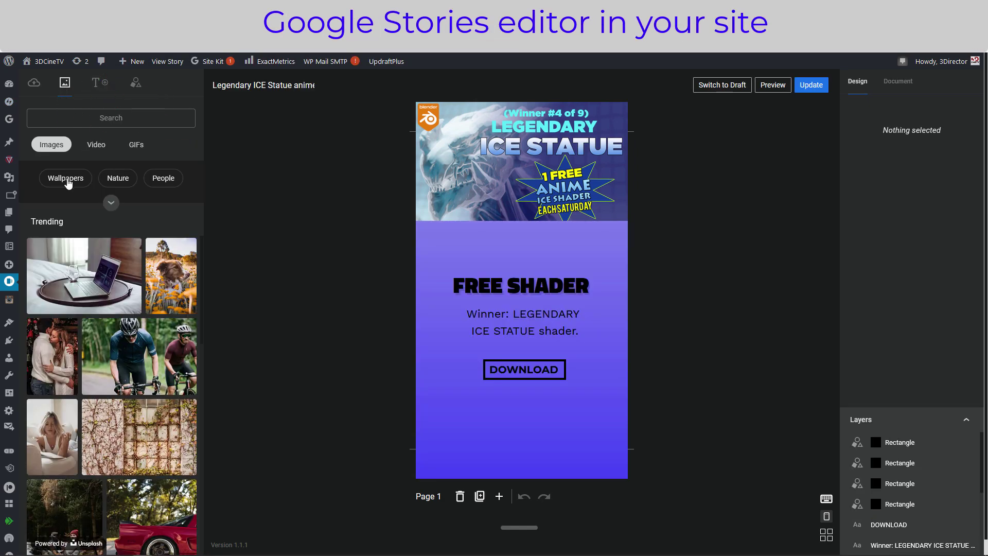
pyautogui.click(97, 146)
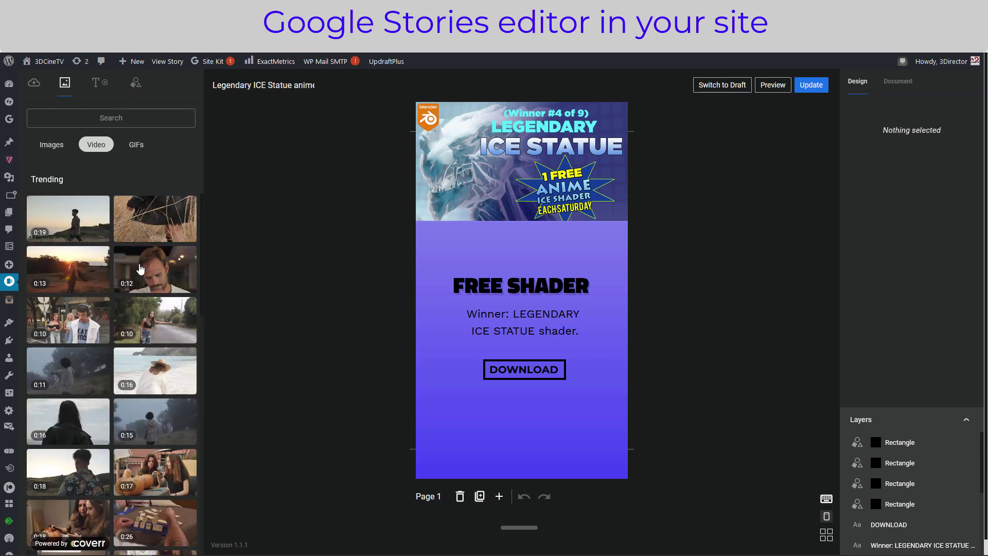
pyautogui.scroll(-5, 150, 427)
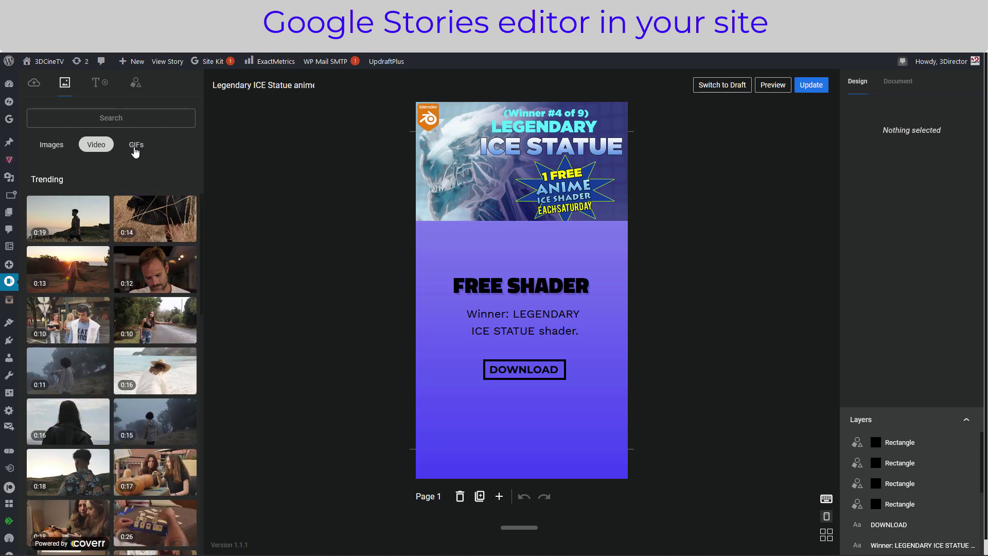
pyautogui.click(135, 148)
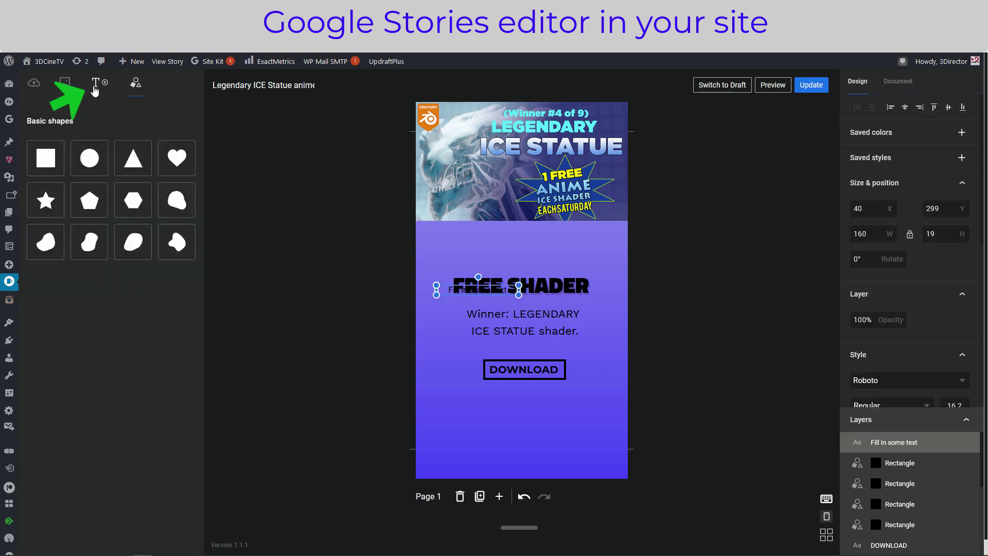
# Step: Browse the text presets and the section-header text sets
pyautogui.click(95, 84)
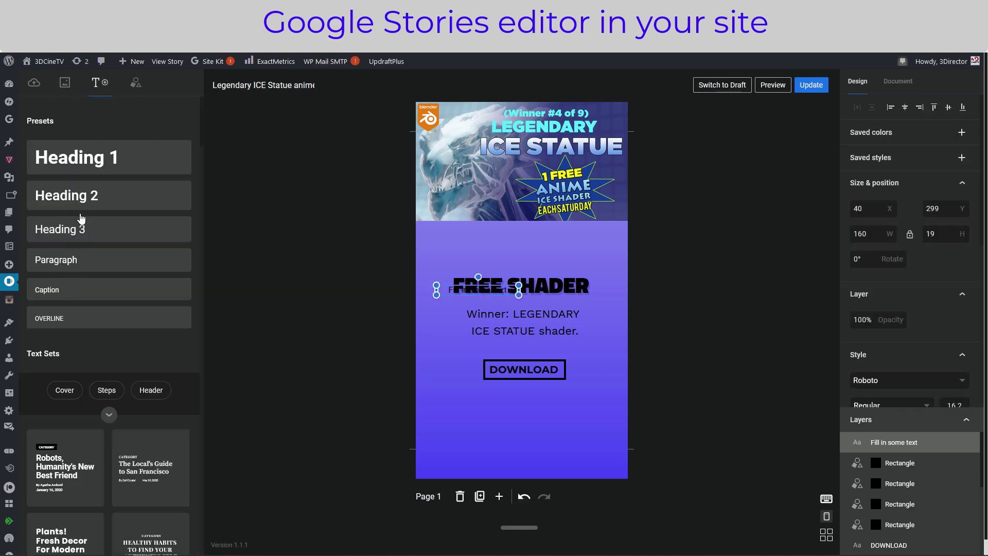
pyautogui.scroll(-2, 108, 297)
pyautogui.click(151, 273)
pyautogui.scroll(-1, 82, 306)
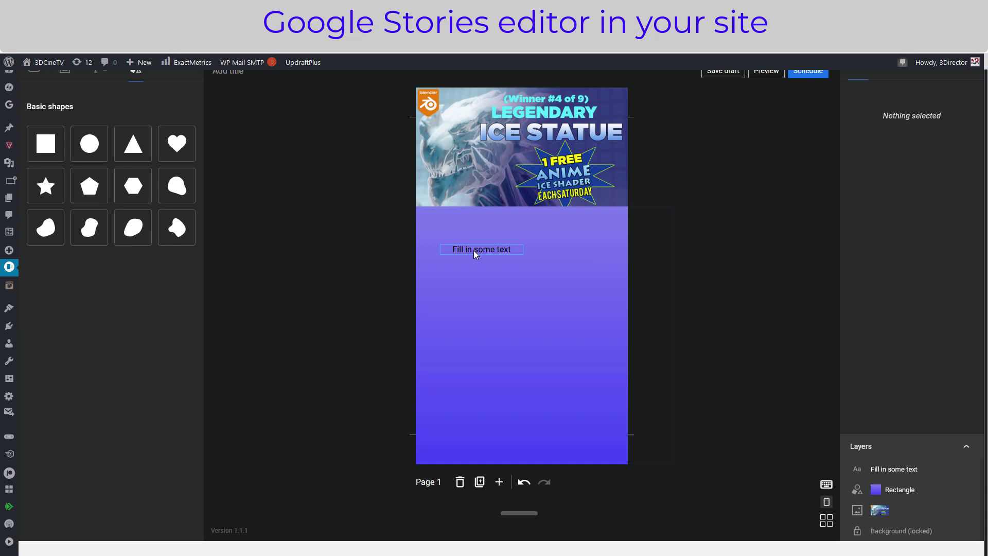
# Step: Set the 'Fill in some text' element to the Anton font with fully opaque colour
pyautogui.click(474, 250)
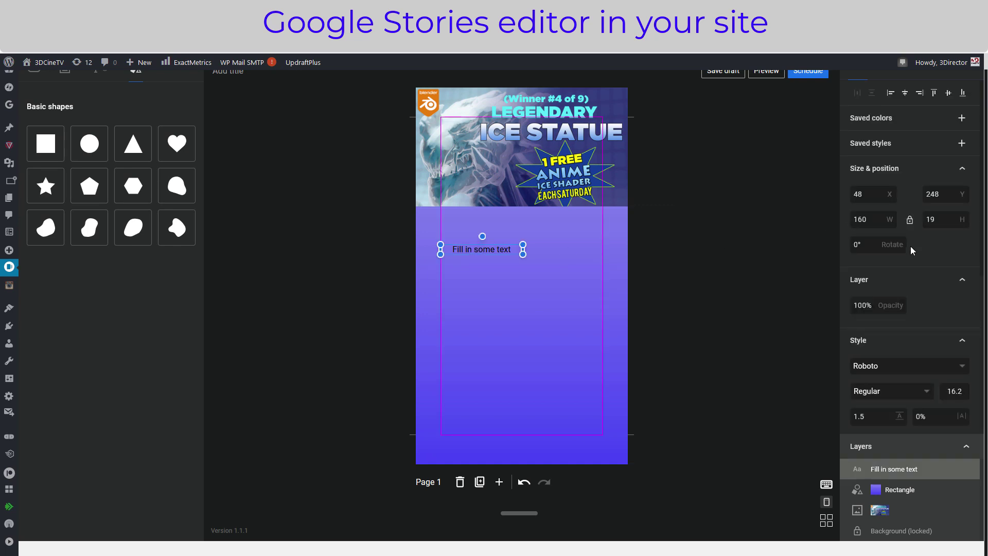
pyautogui.click(962, 367)
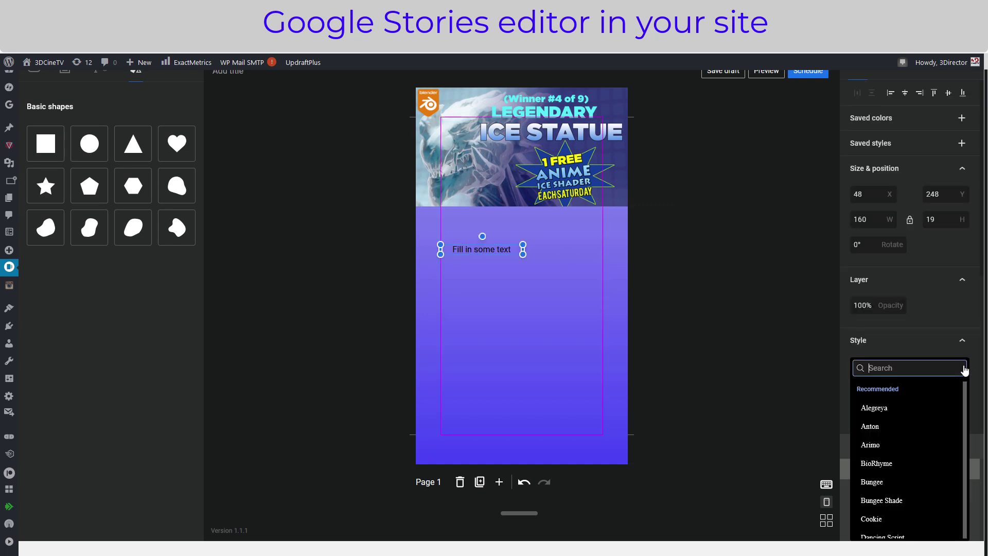
pyautogui.click(956, 429)
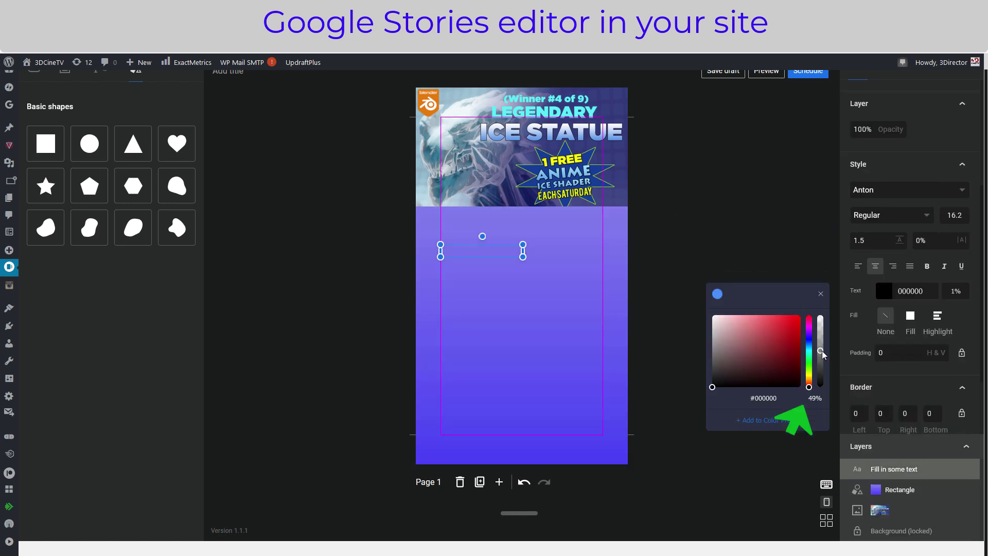
pyautogui.moveTo(821, 350); pyautogui.dragTo(825, 395)
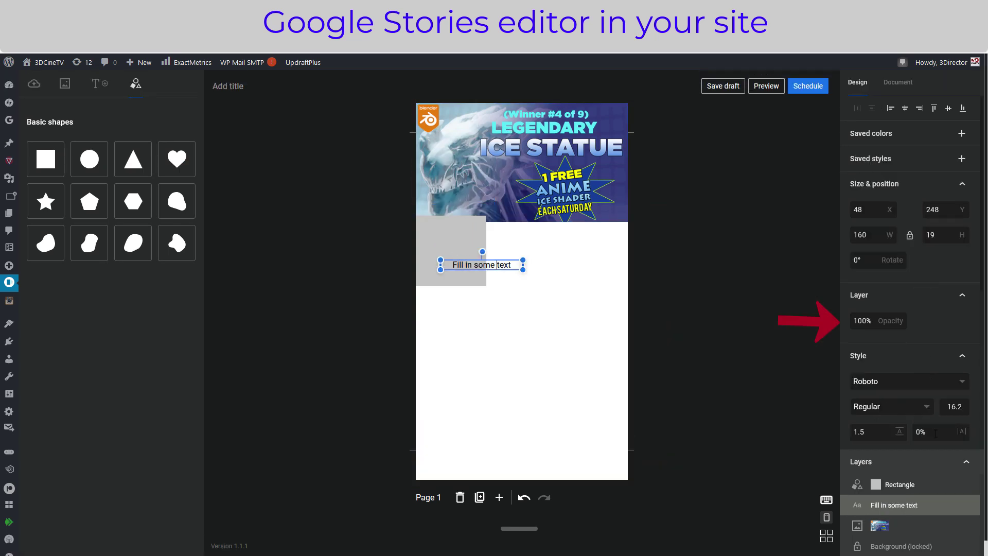
# Step: Move the Rectangle layer below 'Fill in some text' so the text sits in front
pyautogui.click(909, 485)
pyautogui.moveTo(911, 472); pyautogui.dragTo(906, 496)
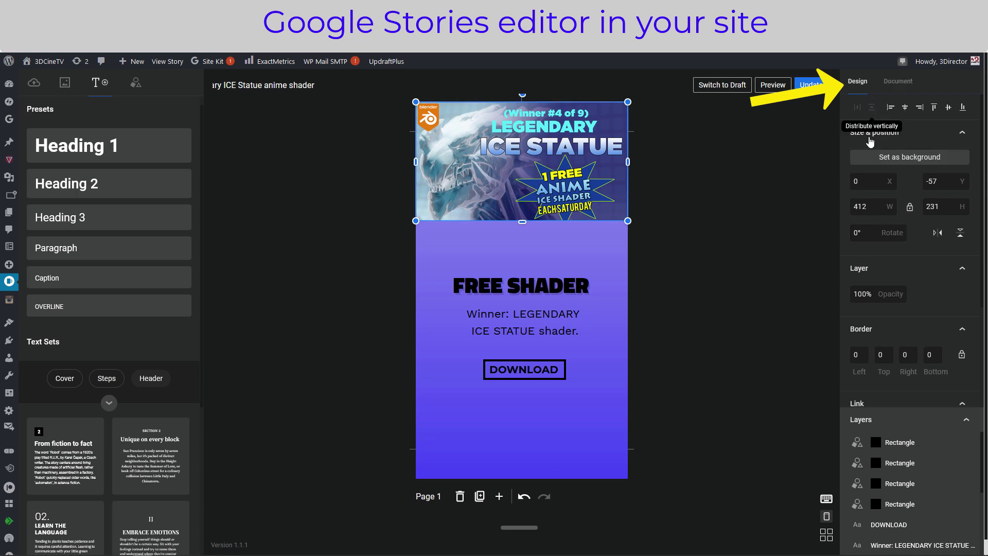
pyautogui.scroll(-5, 935, 177)
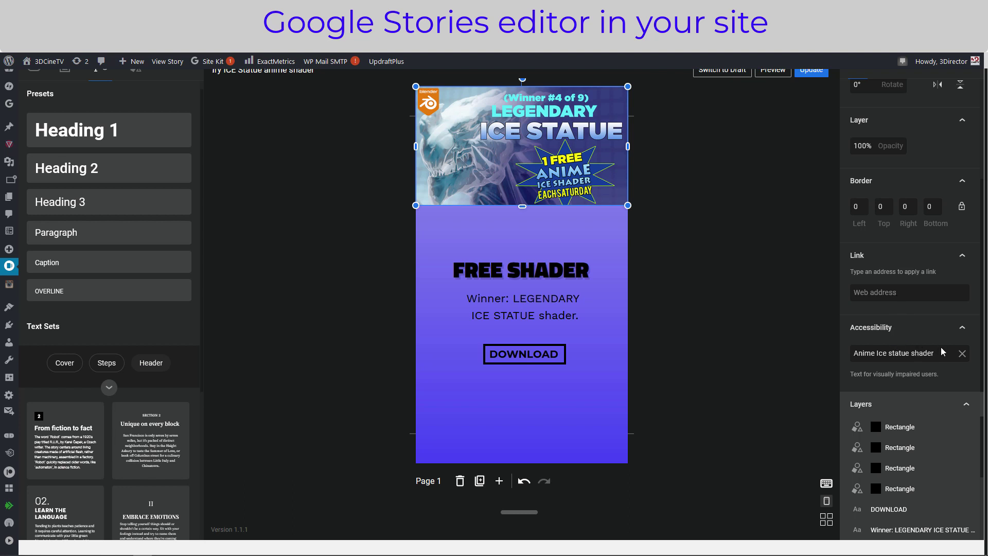
pyautogui.scroll(5, 943, 352)
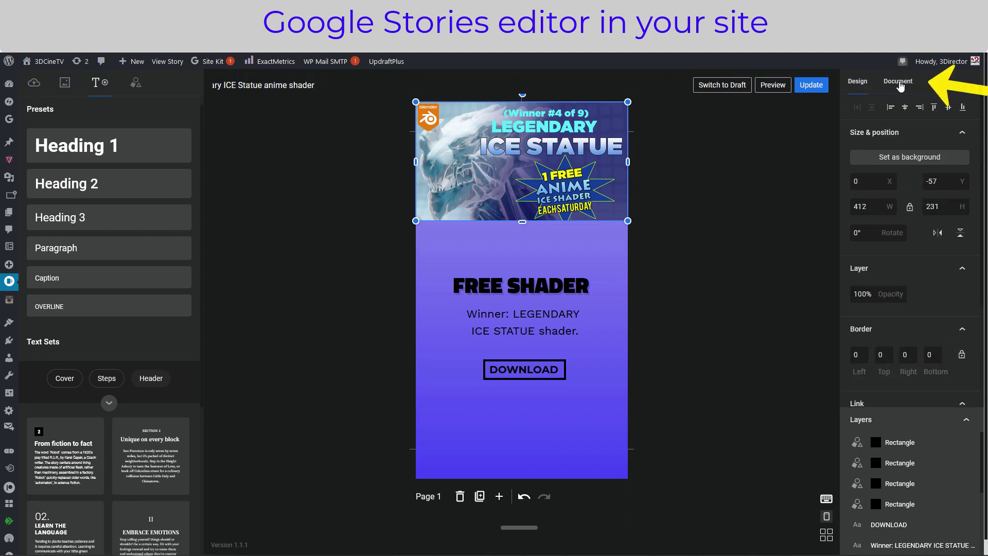
# Step: Enter the Document excerpt 'Every Saturday you'll get a brand new Anime ICE shader.'
pyautogui.click(900, 87)
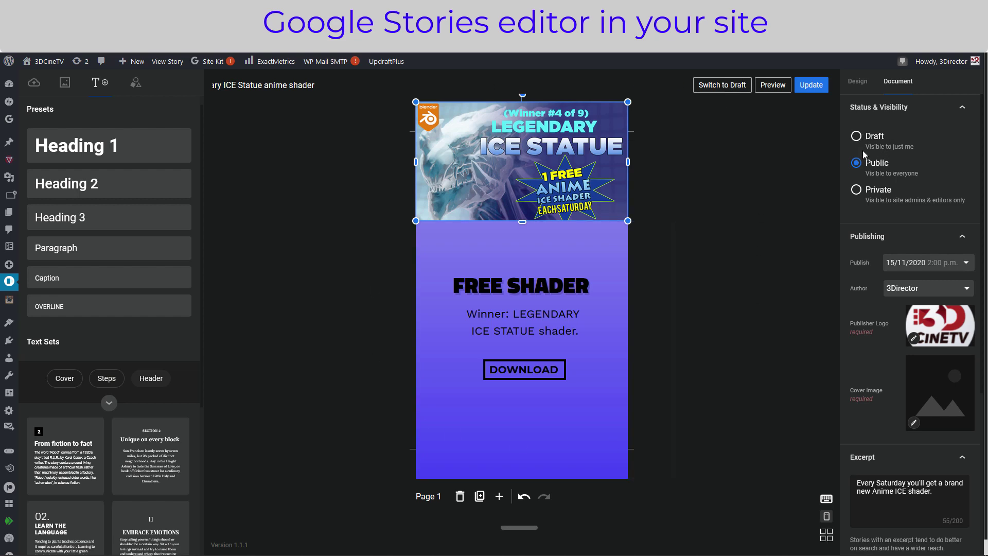
pyautogui.scroll(-1, 921, 216)
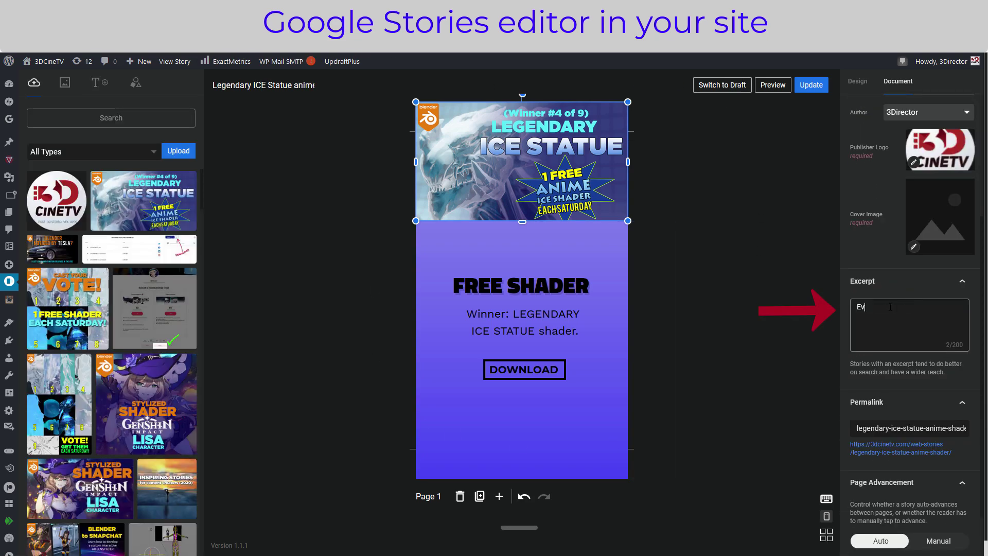
pyautogui.write("ery Saturday you'll get a brand new Anime ICE shader.")
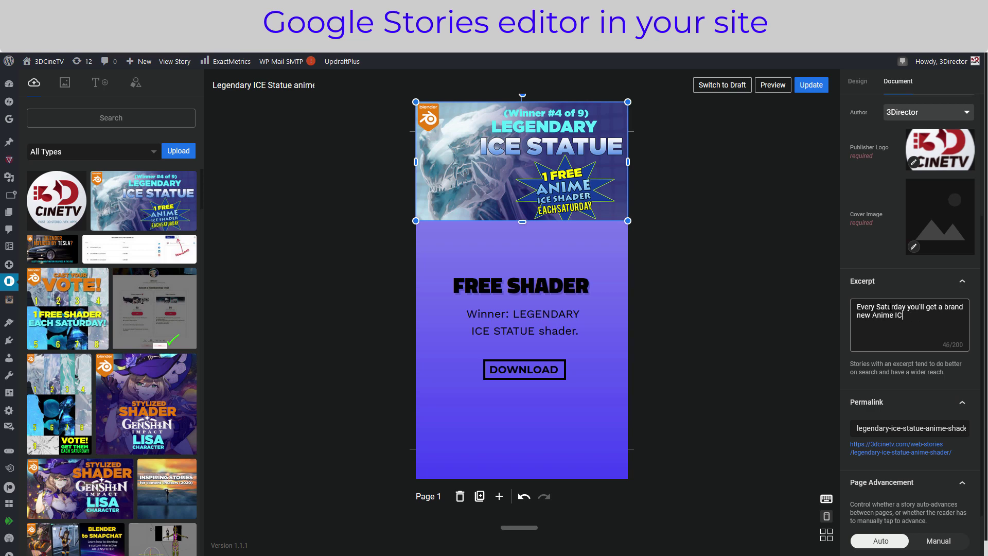
pyautogui.scroll(-1, 845, 394)
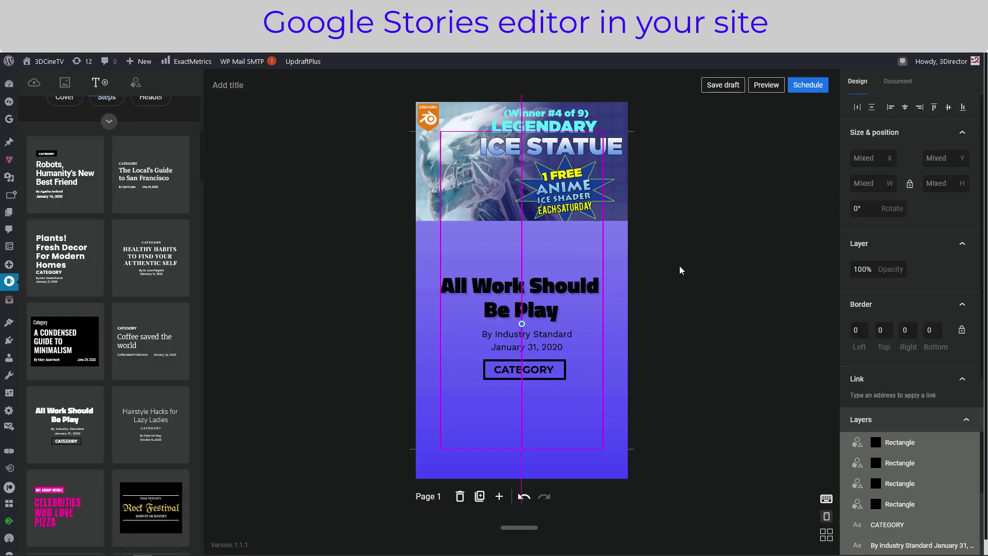
# Step: Add the 'All Work Should Be Play' text set from the Text presets under the image
pyautogui.click(563, 280)
pyautogui.click(532, 373)
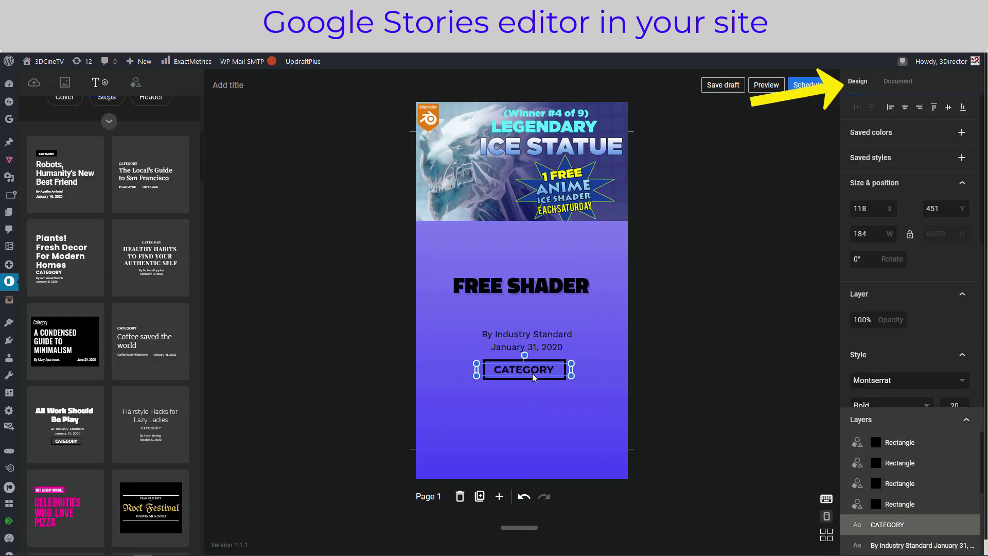
pyautogui.scroll(-6, 960, 339)
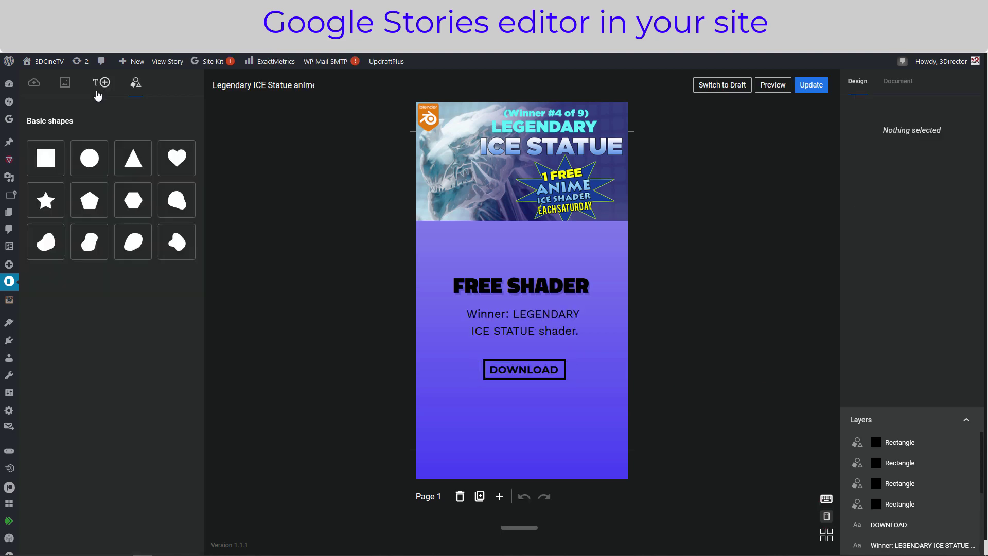
pyautogui.click(98, 91)
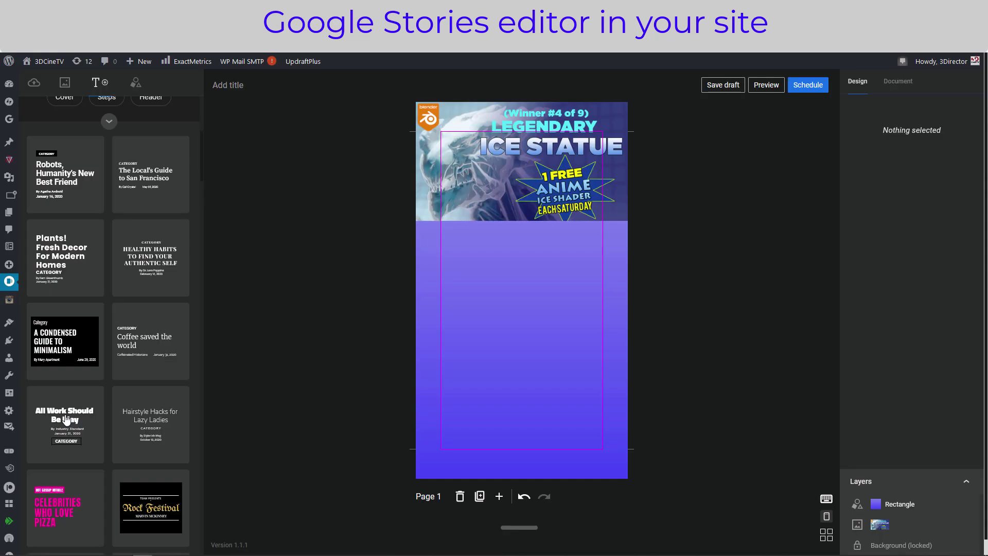
pyautogui.moveTo(65, 425); pyautogui.dragTo(535, 338)
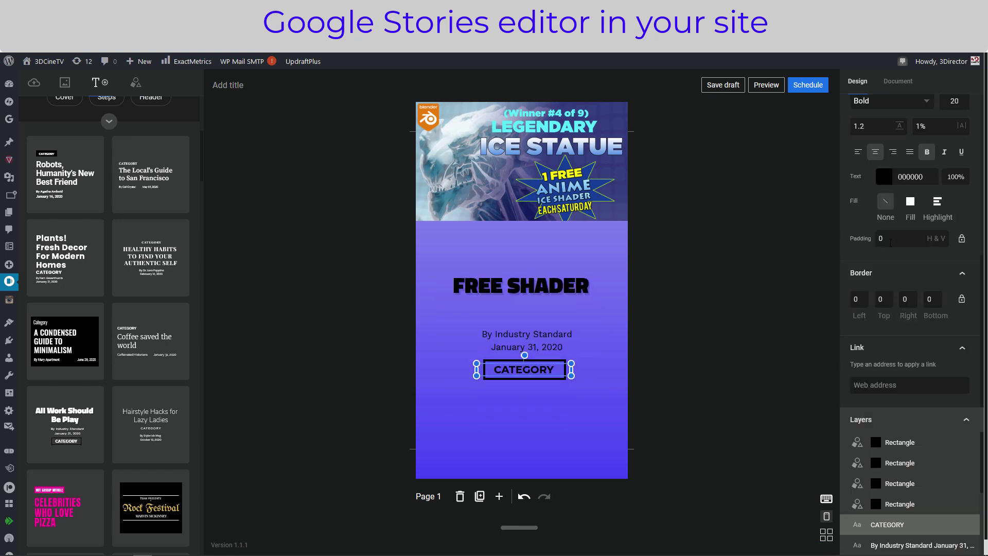
# Step: Link the button to the shader page URL and change its CATEGORY label to DOWNLOAD
pyautogui.click(884, 385)
pyautogui.hotkey('ctrl', 'v')
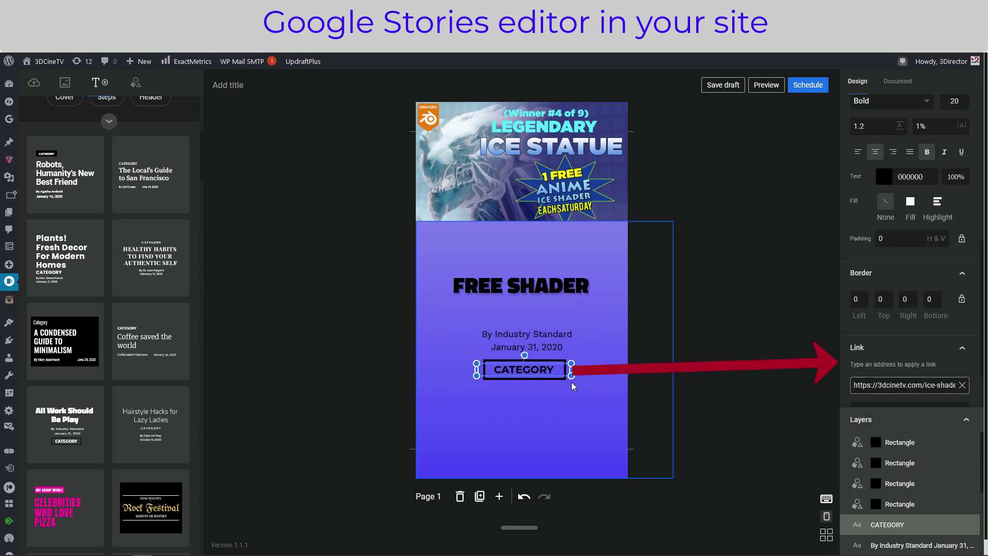
pyautogui.doubleClick(544, 370)
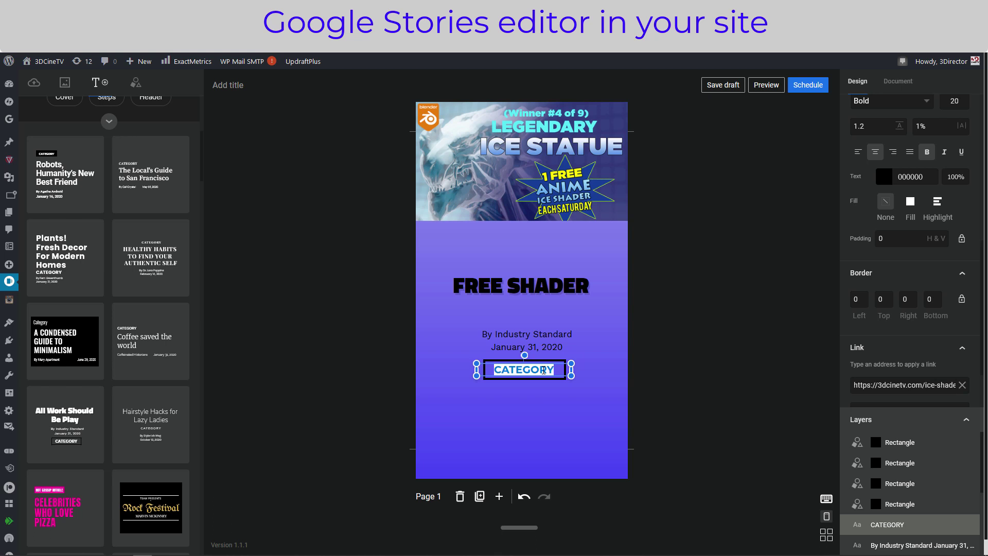
pyautogui.write('DOWNLOAD')
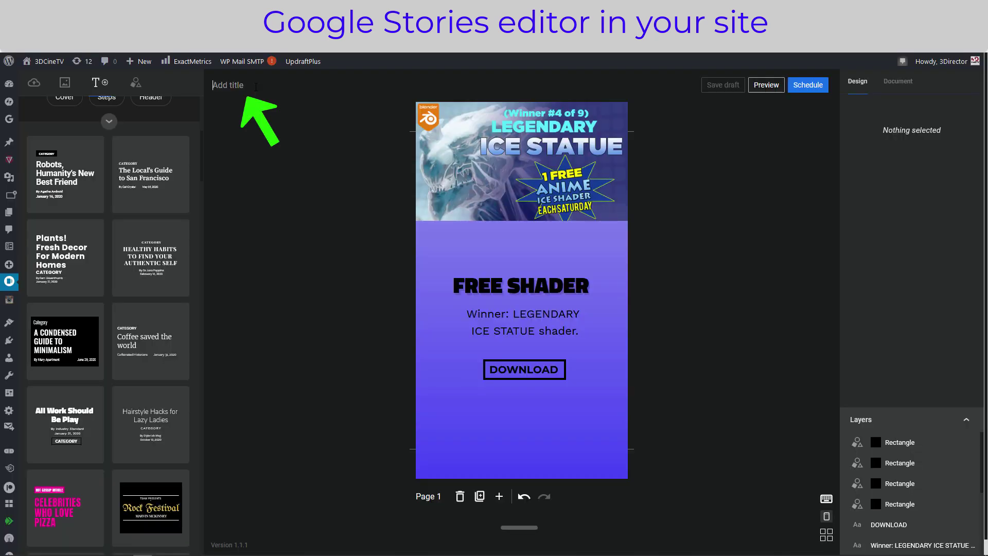
# Step: Title the story 'Legendary ICE Statue anime shader' and publish it
pyautogui.write('Legendar')
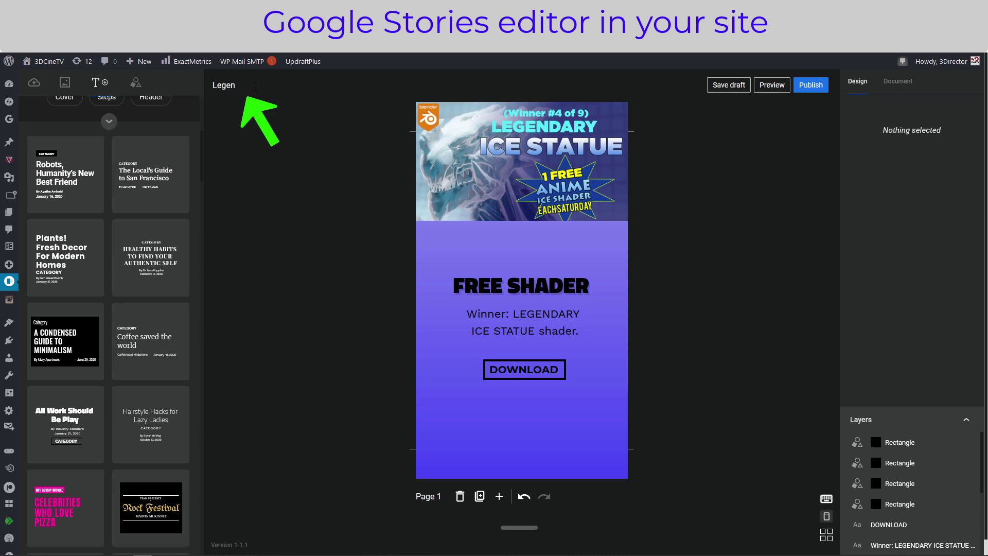
pyautogui.write('y iCE Statue anime shader')
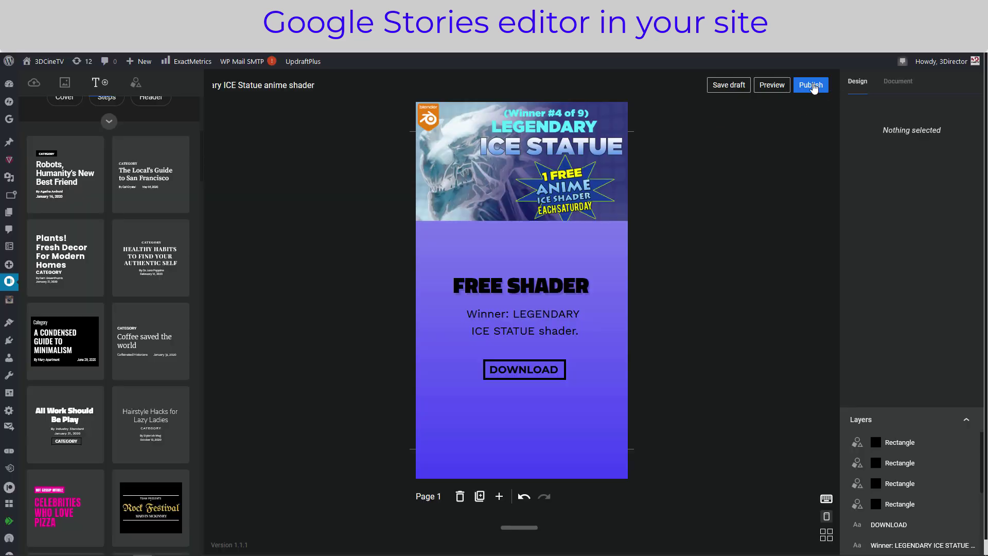
pyautogui.click(811, 86)
# Step: View the published story, then show all its pages in the grid overview
pyautogui.click(582, 308)
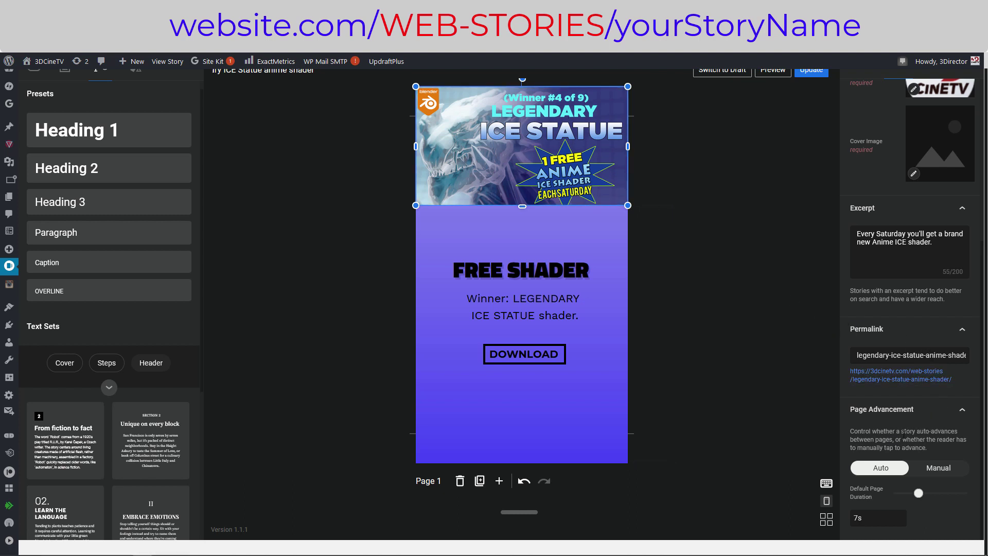
pyautogui.click(826, 519)
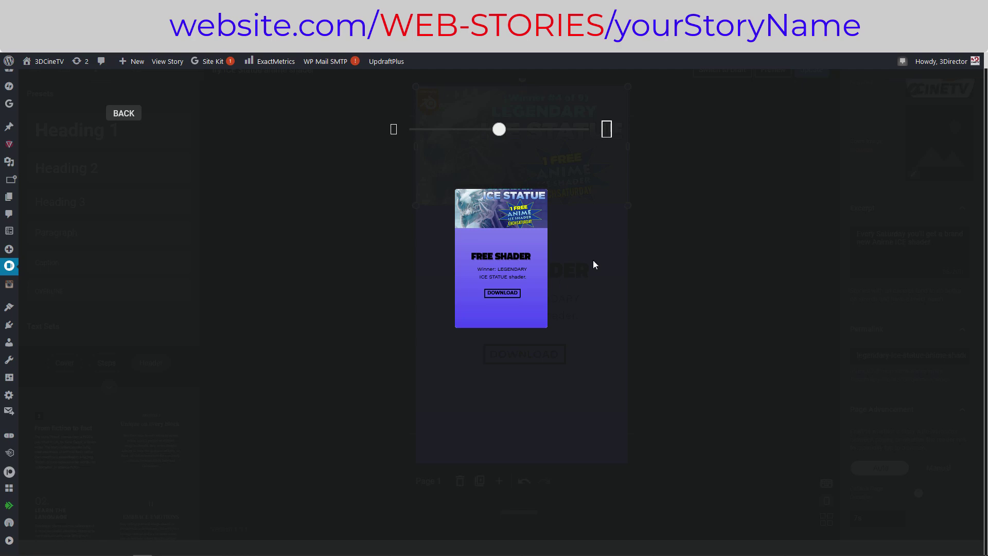